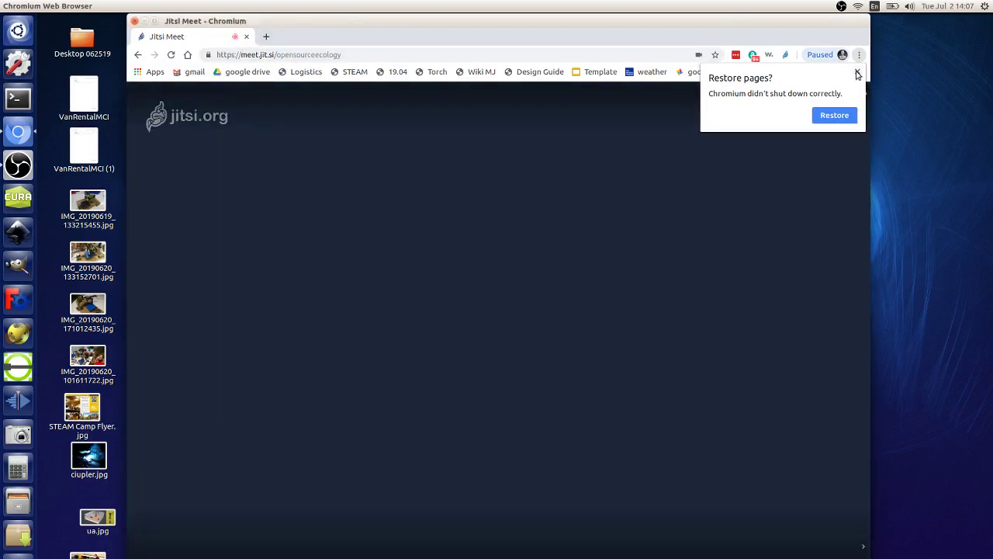
Dismiss the 'Restore pages?' prompt and open a new browser tab beside the Jitsi call.
click(858, 72)
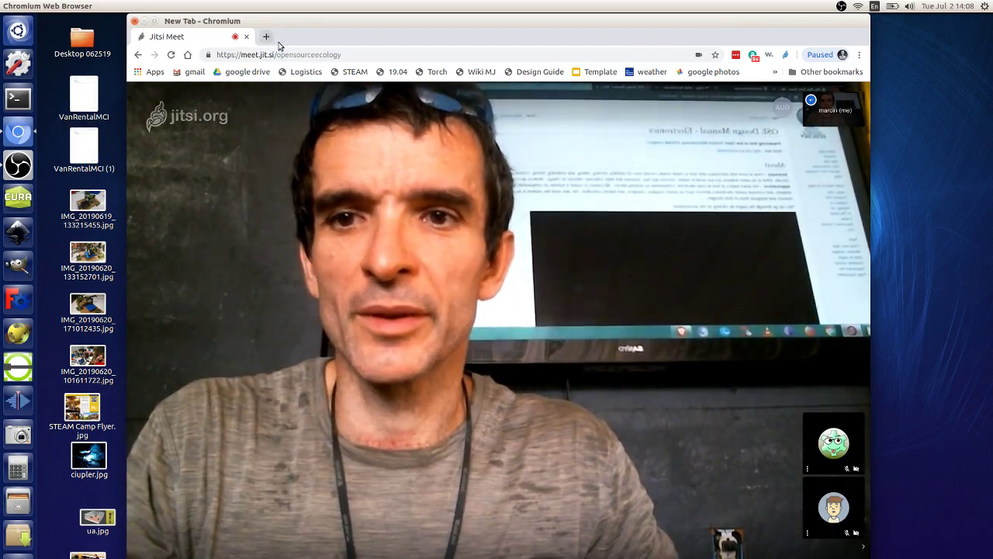
click(267, 37)
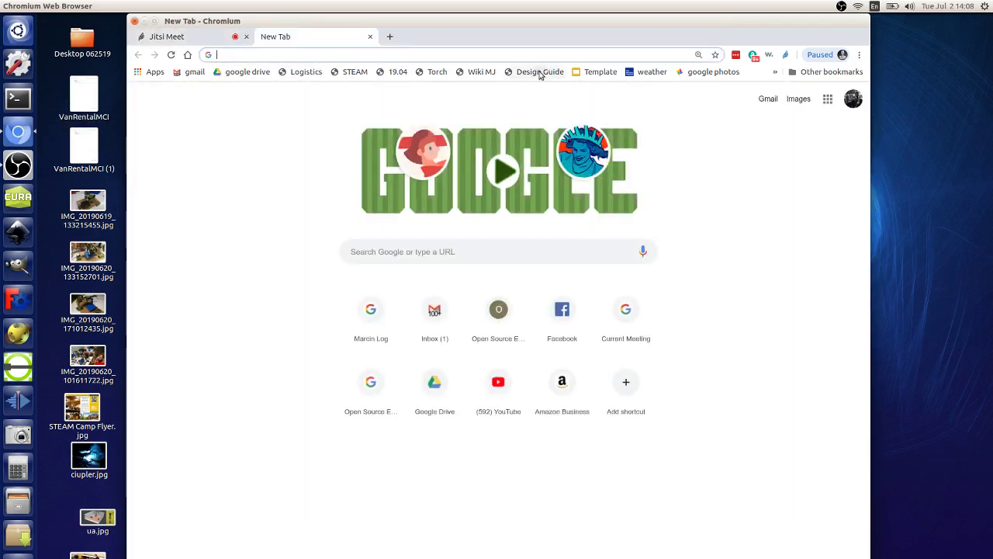
Load the OSE Machine Design Guide page and share the entire screen to the Jitsi call.
click(540, 71)
click(193, 38)
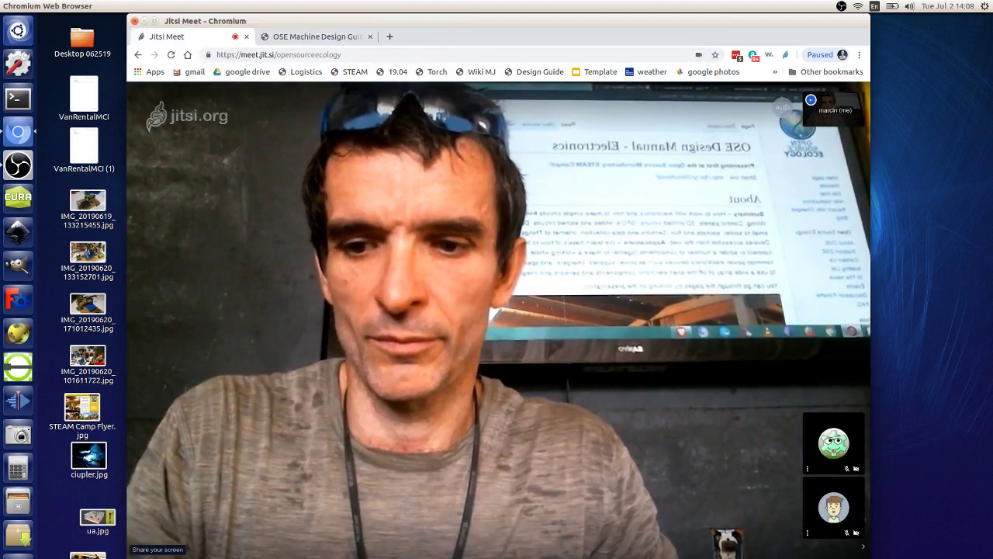
click(143, 537)
click(489, 241)
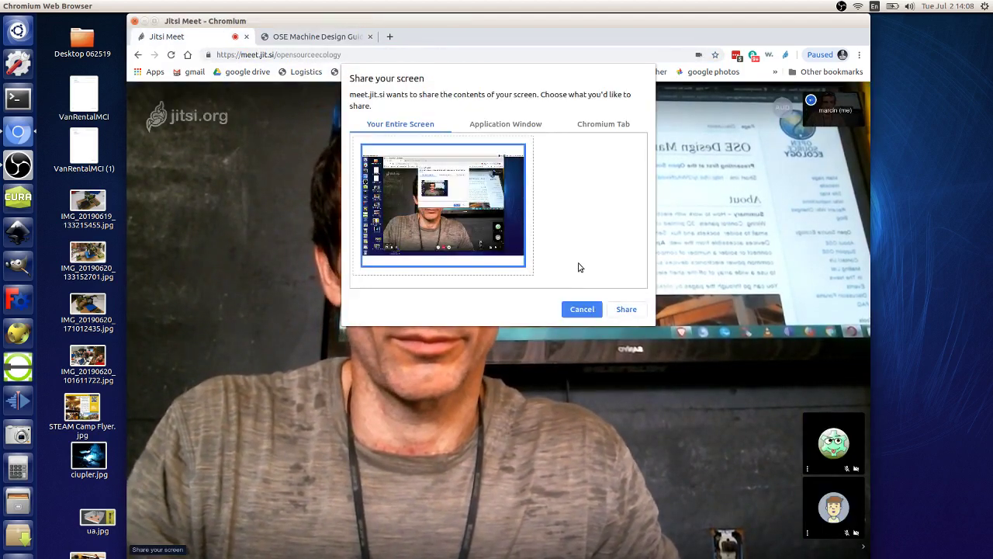
click(625, 309)
Open the OSE Design Manual - Electronics page and confirm it shows in the call's screen share.
click(317, 37)
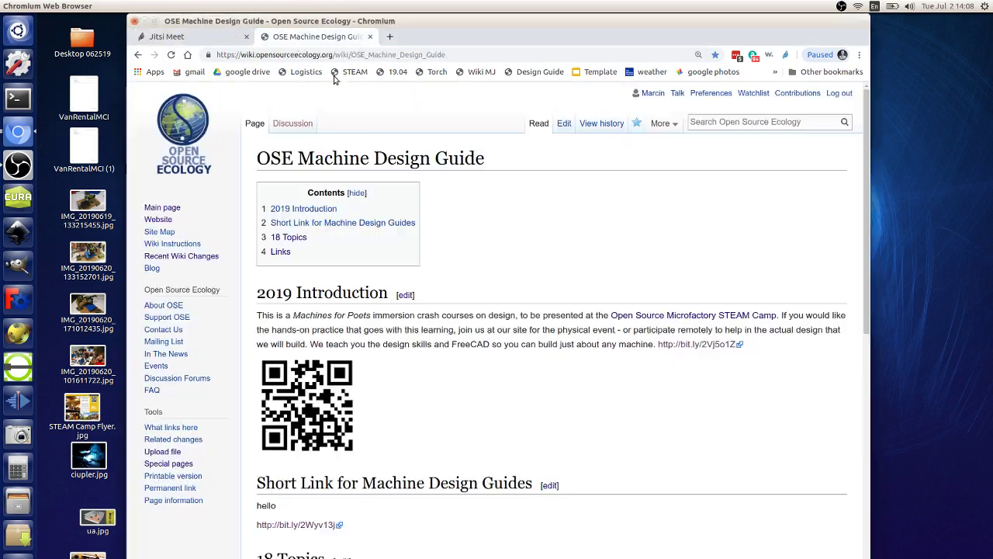
scroll(389, 315, down, 4)
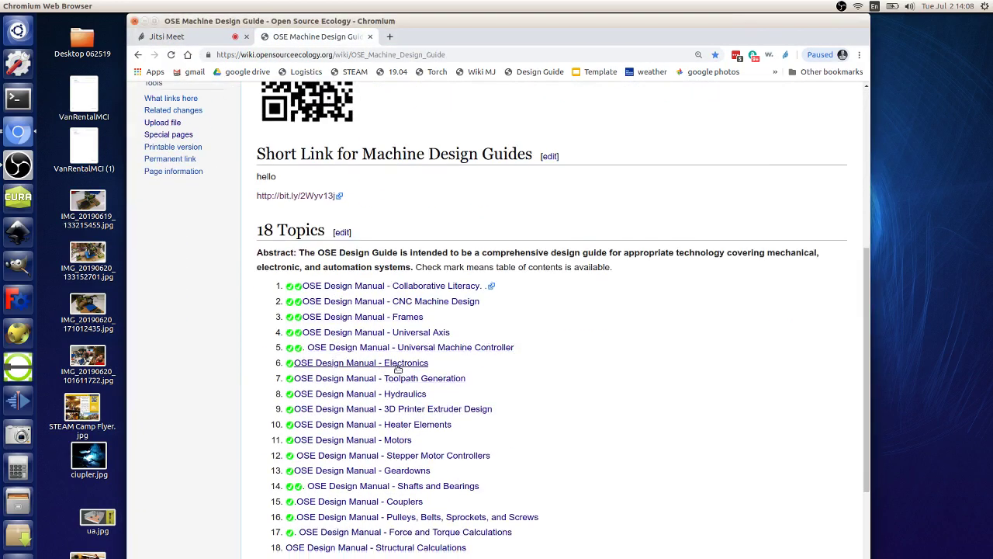
click(399, 364)
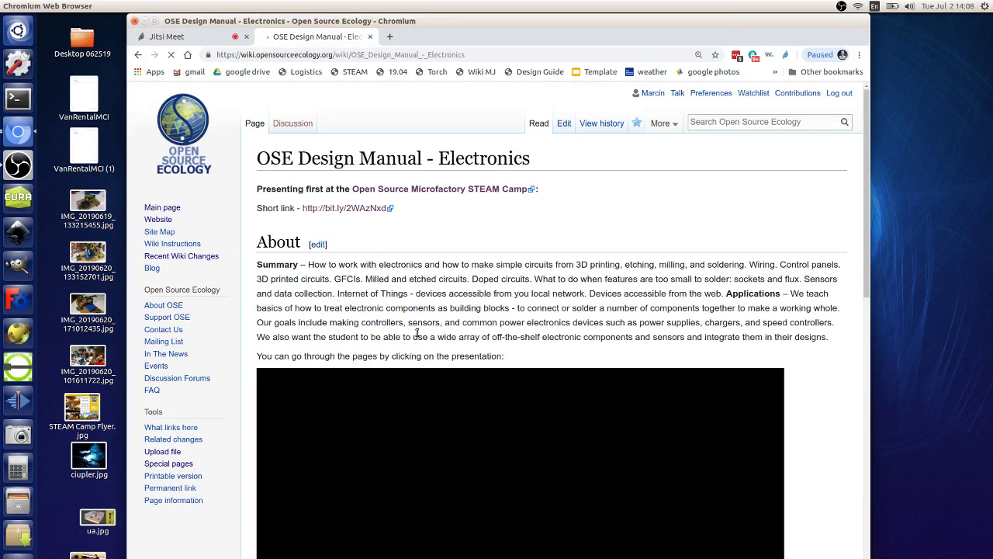
click(180, 38)
click(307, 36)
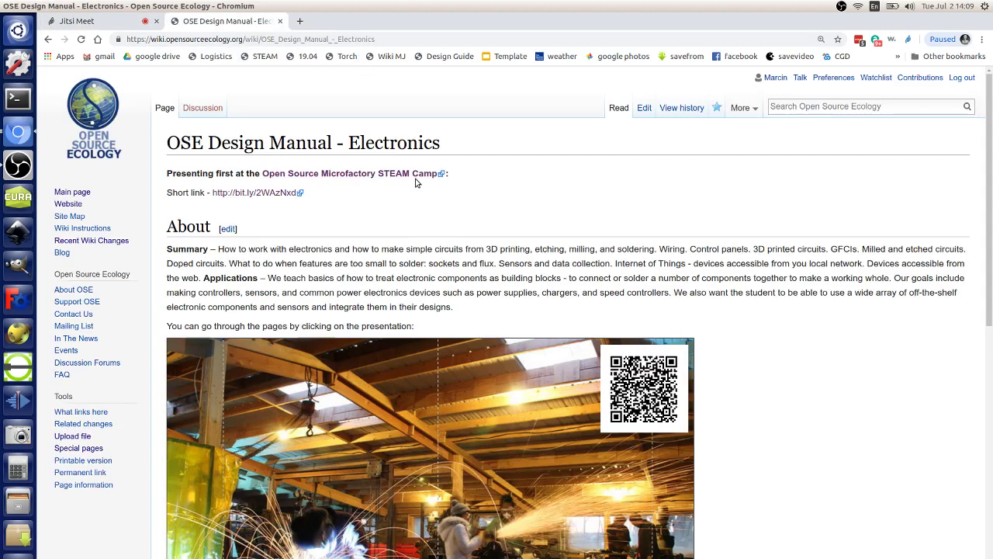
Scroll down the Electronics wiki page to the embedded Electronics and Circuits presentation.
scroll(421, 257, down, 5)
scroll(102, 485, down, 5)
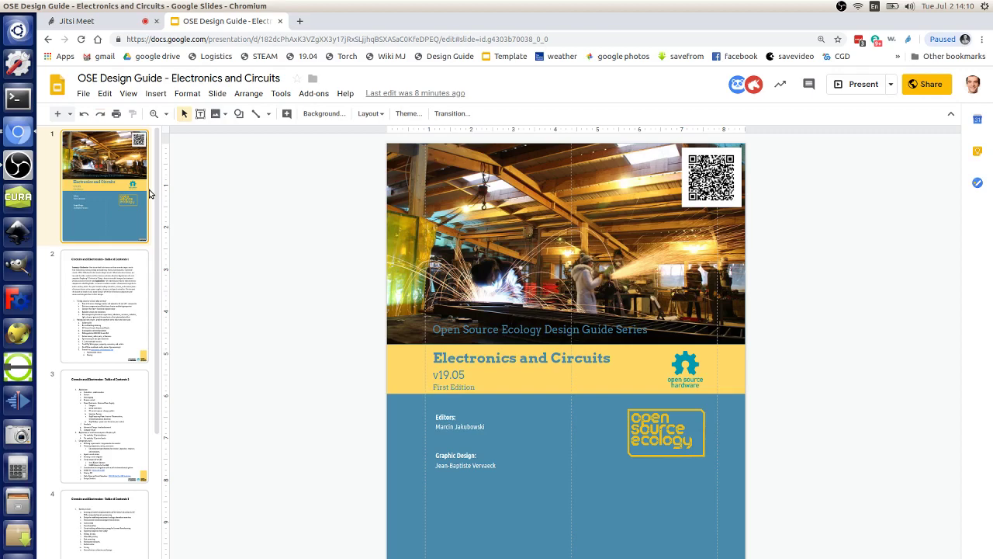
Show slide 2, Table of Contents 1, and highlight the water and hydraulics analogy item.
click(106, 286)
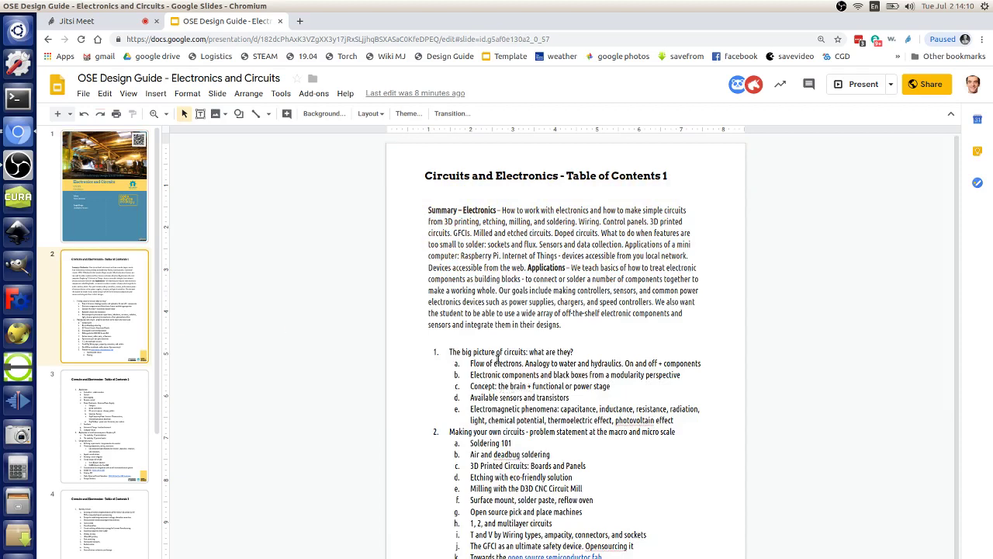
drag(497, 359, 631, 363)
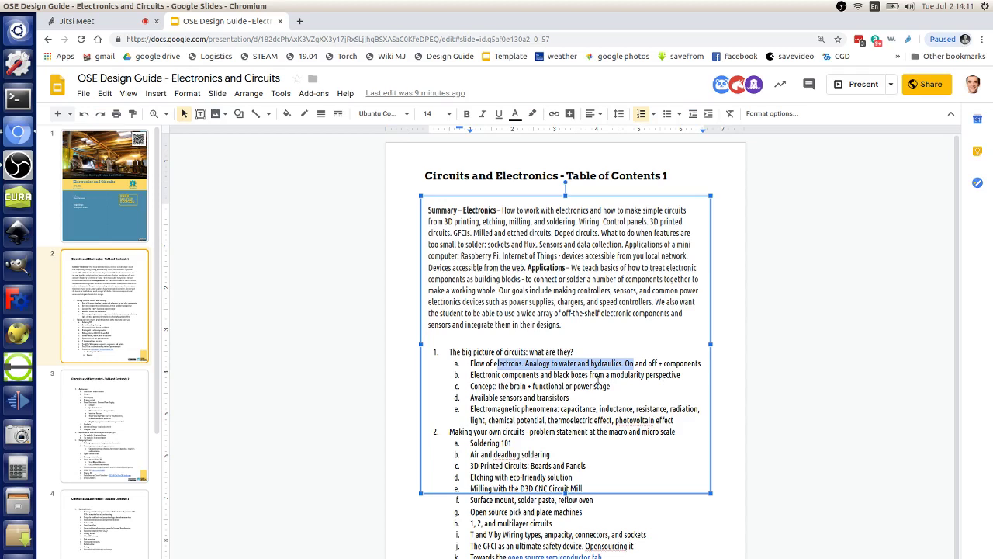
drag(486, 397, 567, 399)
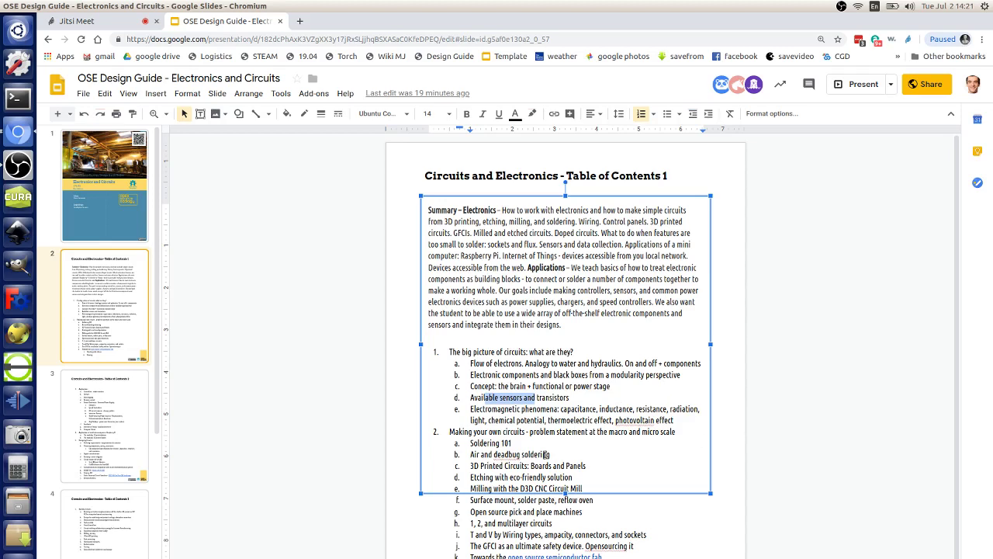
Highlight the item 2 problem statement, Milling with the D3D, and GFCI ultimate safety device items.
drag(475, 432, 613, 436)
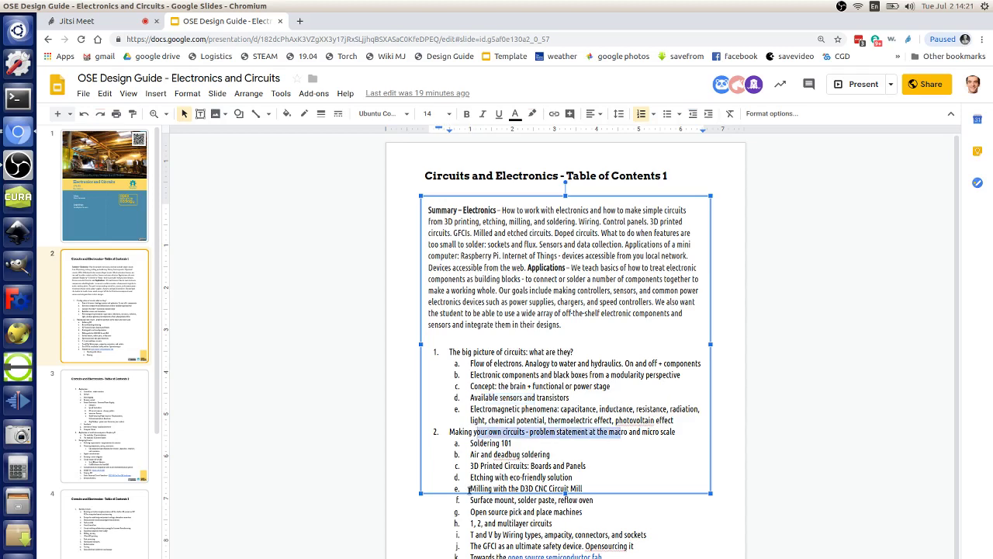
drag(468, 489, 528, 528)
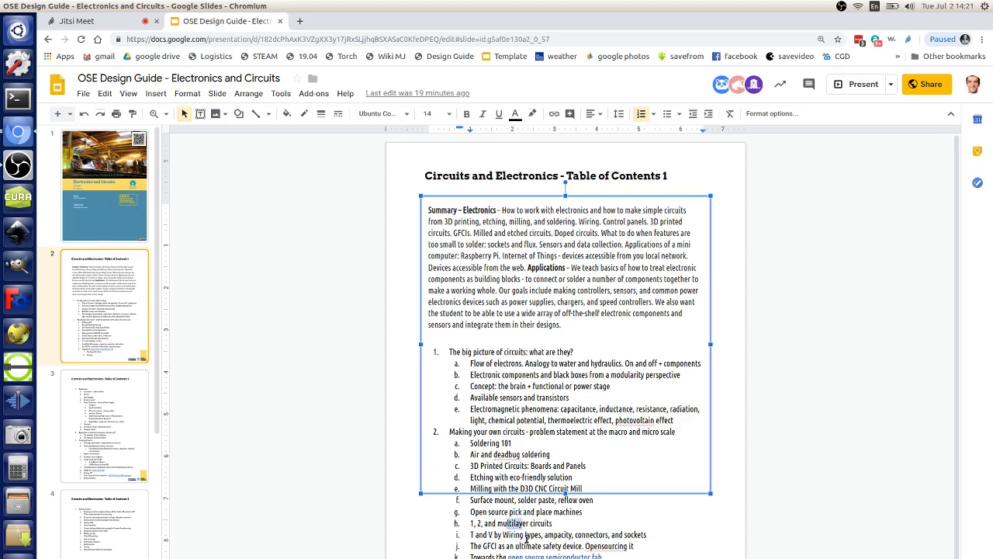
drag(510, 545, 536, 545)
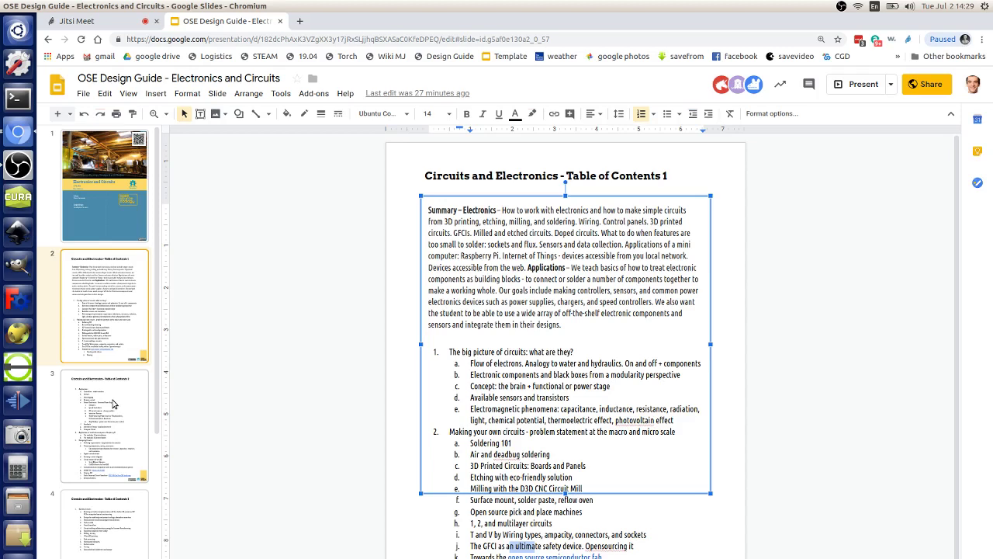
In a new tab, change the wiki address from D3D CNC Torch Table v19.06 to '3D Printed Circuits'.
click(300, 21)
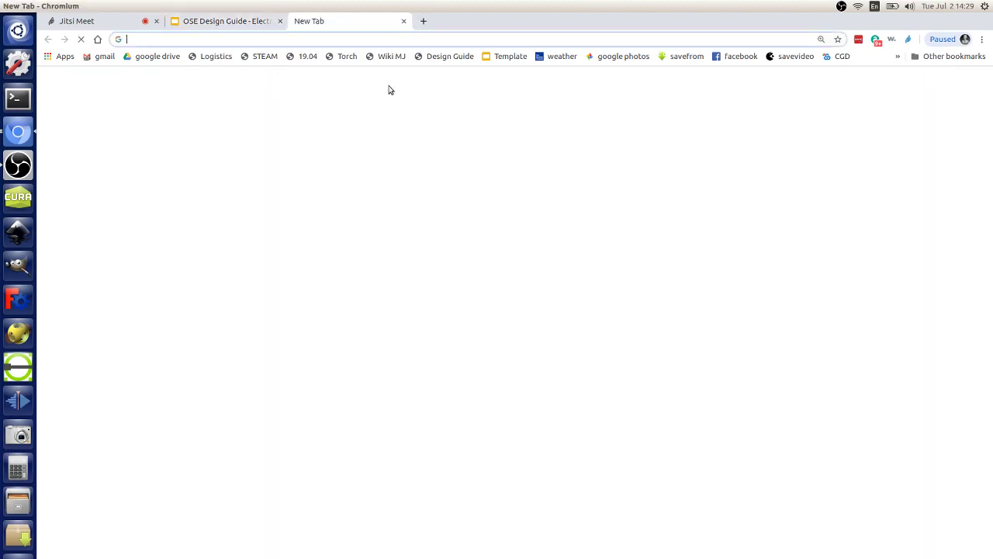
click(341, 56)
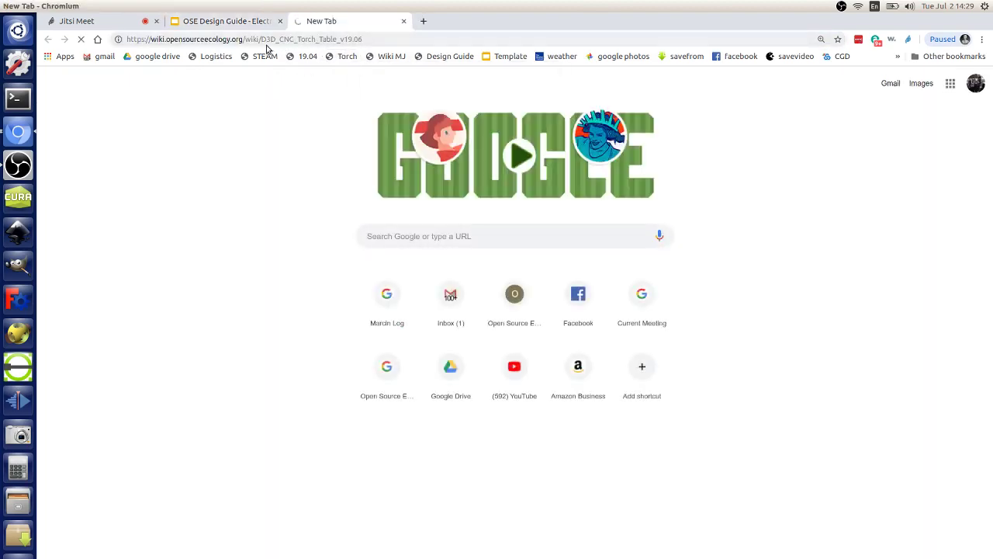
drag(267, 39, 662, 37)
text(D)
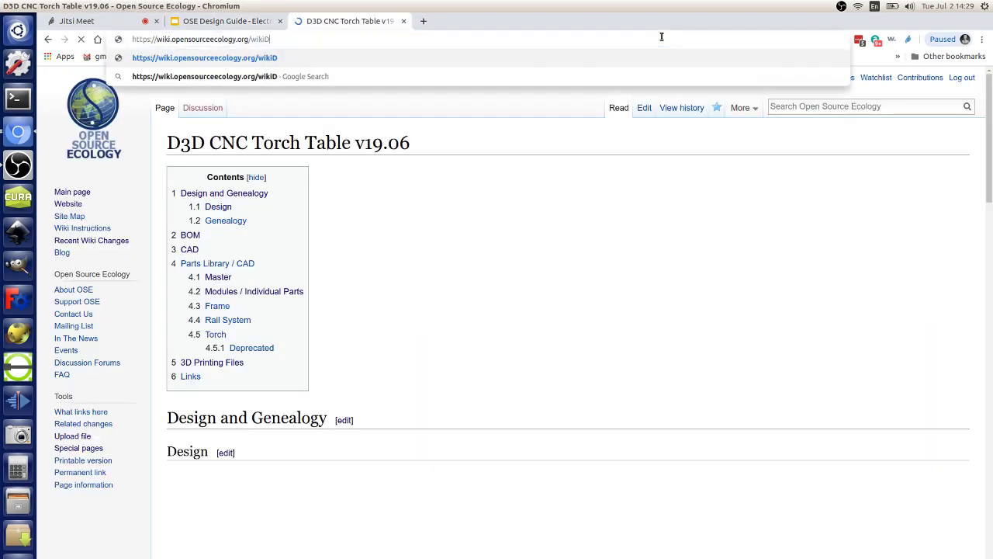
key(BackSpace)
text(/3)
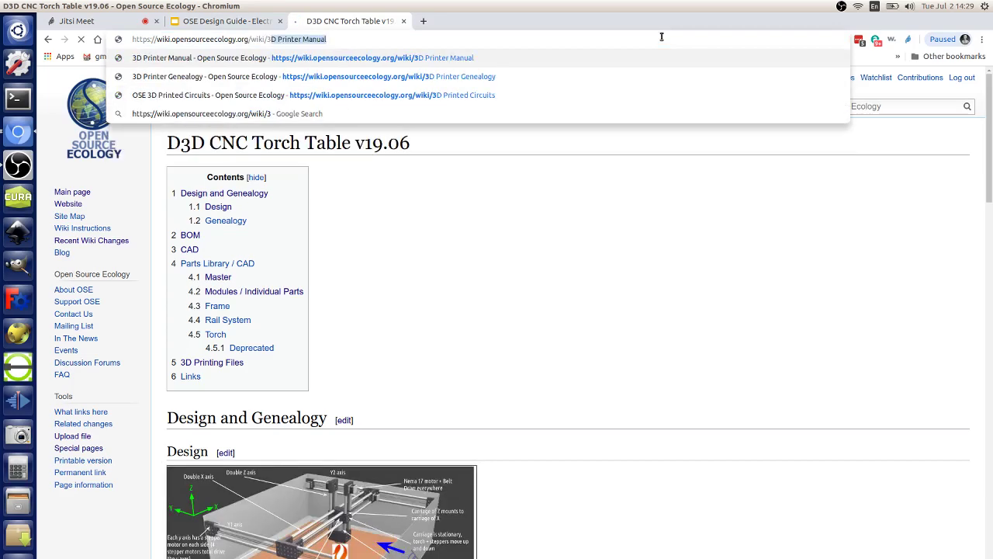
text(D Printed C)
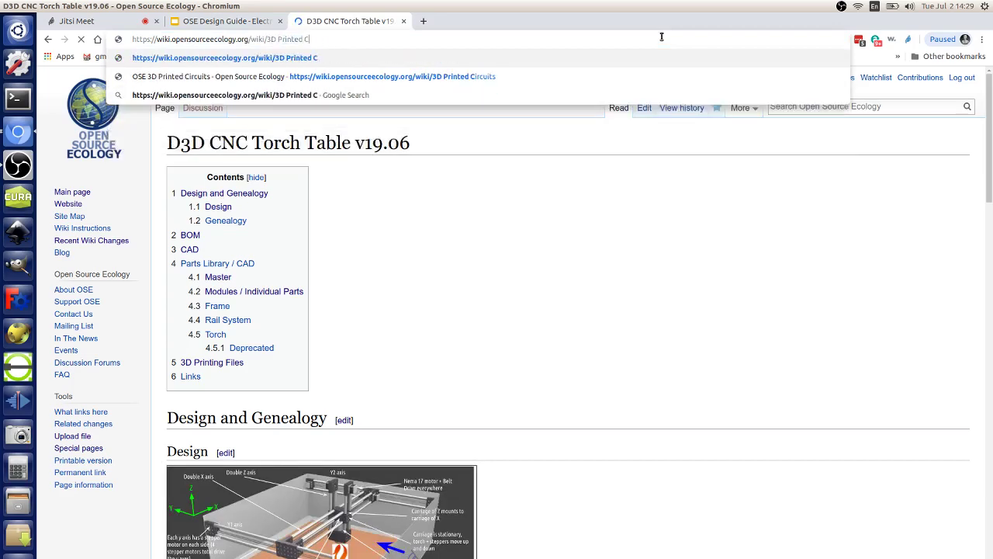
text(ircuits)
key(Return)
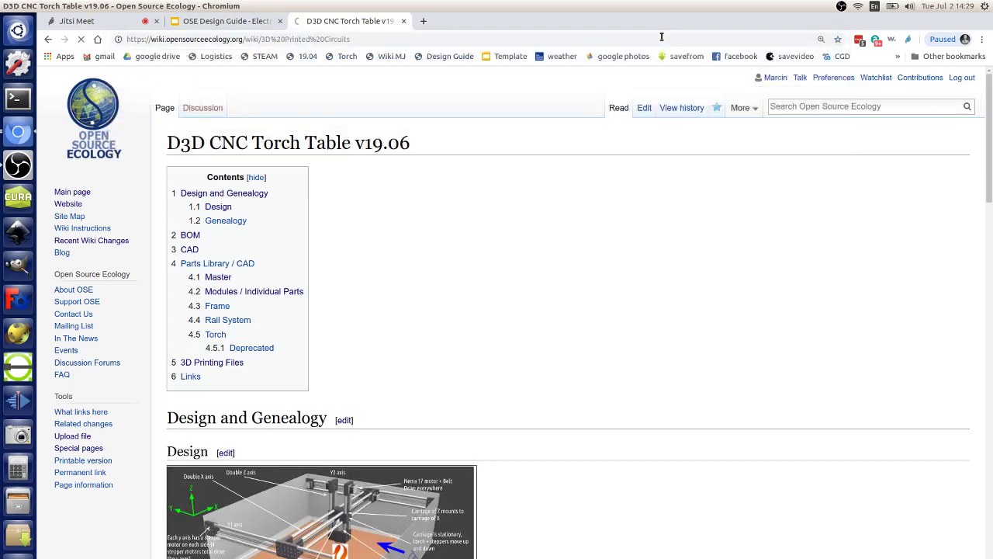
Scroll the 3D Printed Circuits page past its pros and cons to OSE Relevance and Links.
scroll(761, 243, down, 5)
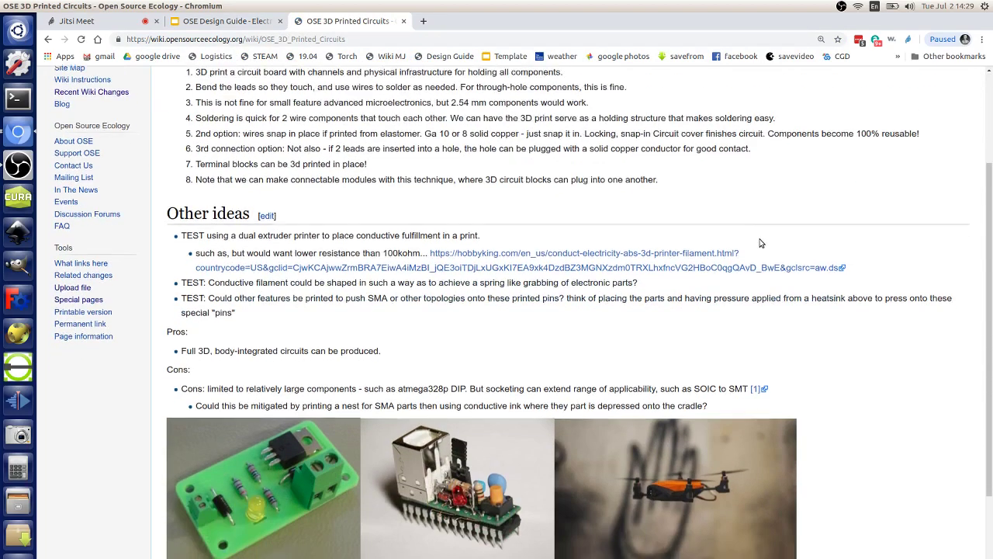
scroll(761, 243, down, 1)
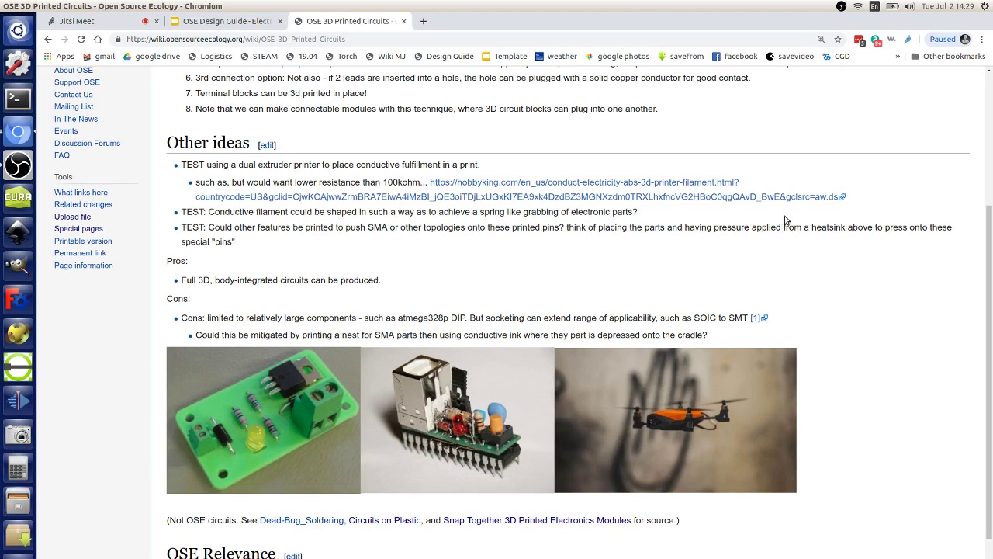
scroll(784, 223, down, 2)
scroll(786, 221, down, 2)
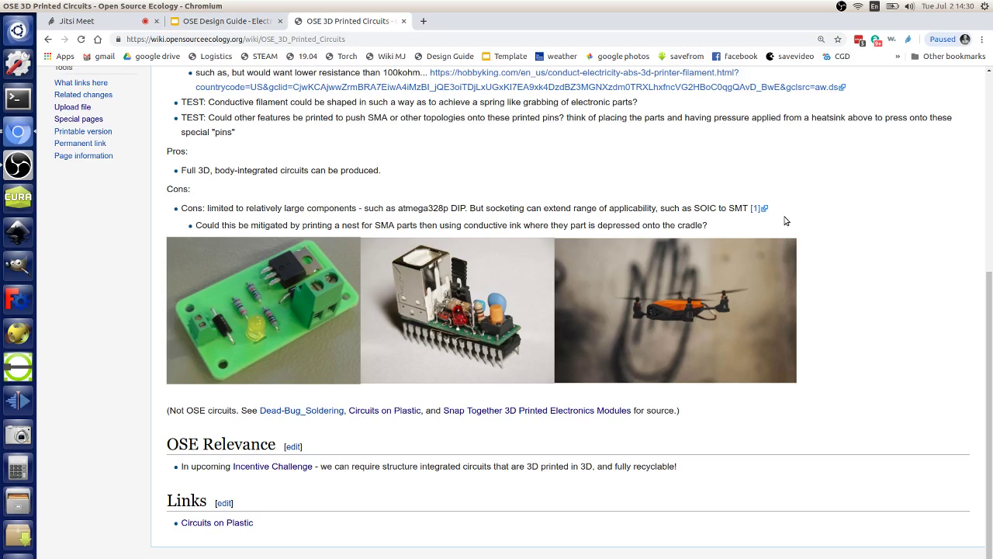
Open the File:Plasticcircuit.png page from the green circuit board photo.
click(251, 352)
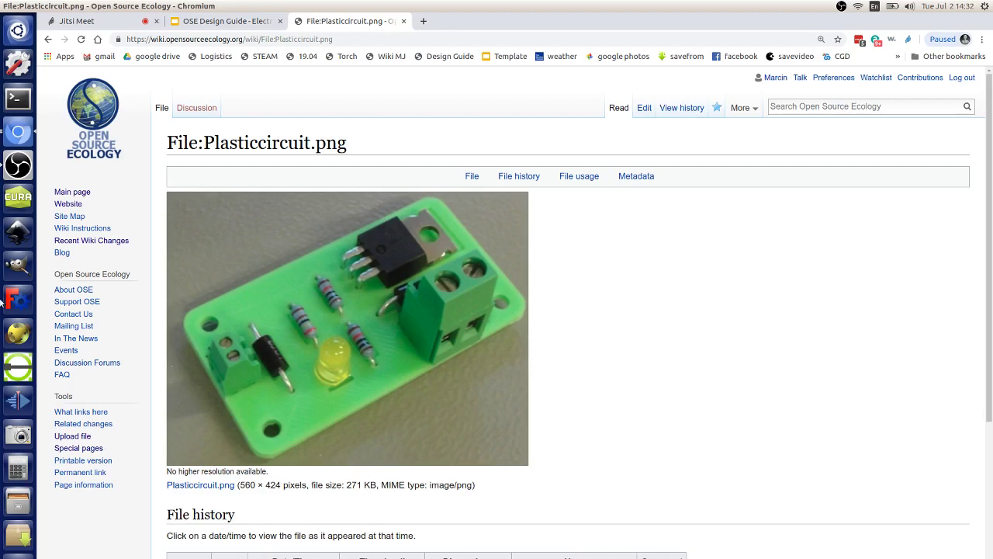
Go back to the 3D Printed Circuits page, then switch to the Electronics and Circuits slides tab.
click(48, 39)
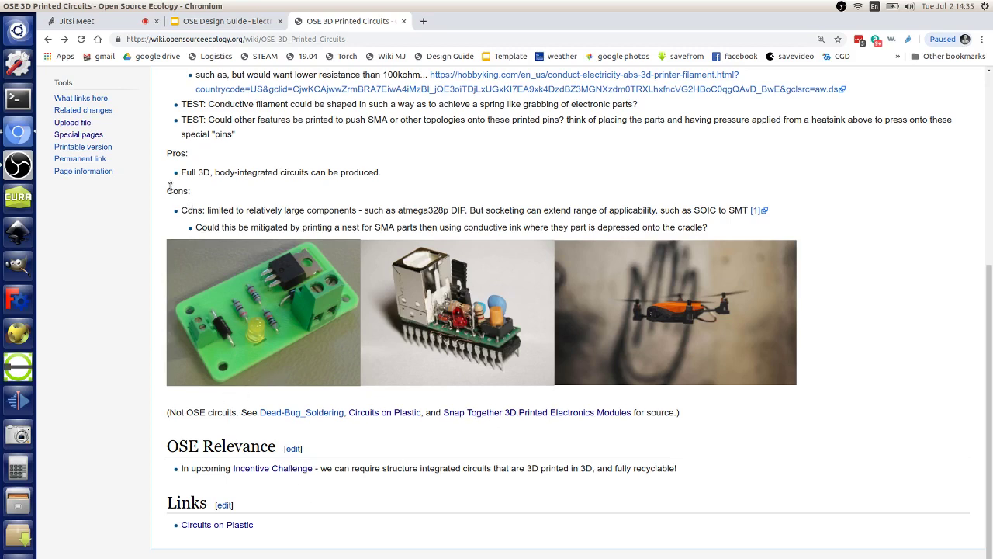
click(213, 24)
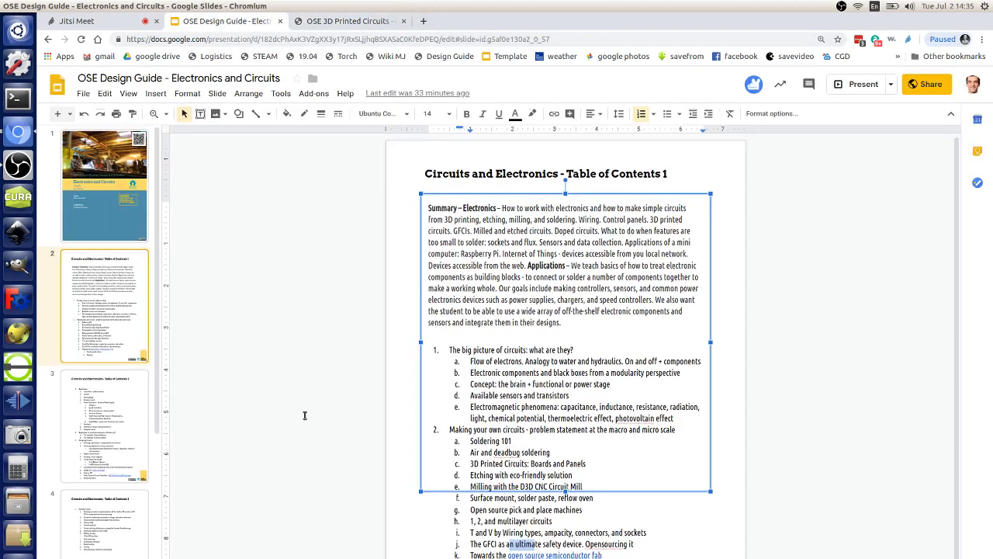
Show slide 3, Table of Contents 2, and highlight its Applications heading.
click(97, 436)
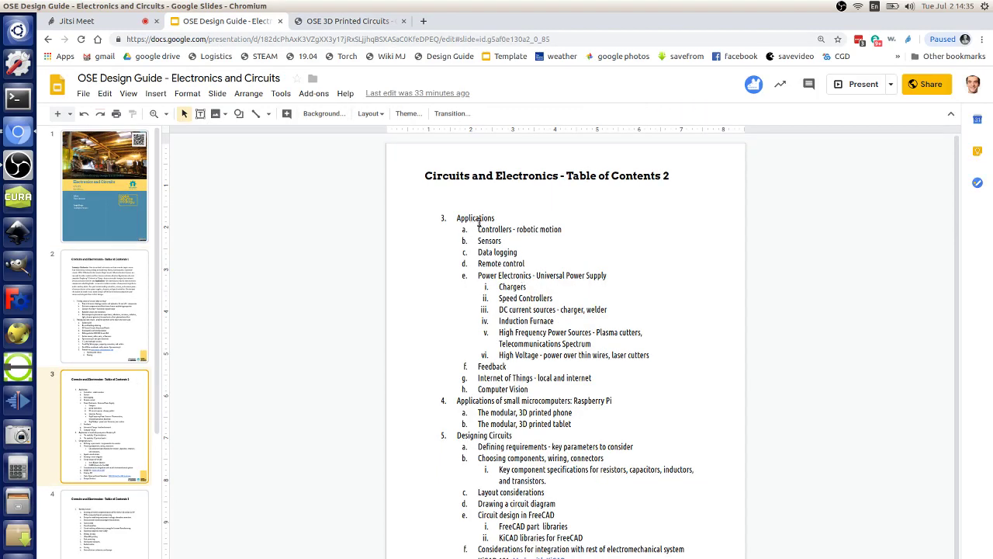
drag(458, 218, 489, 230)
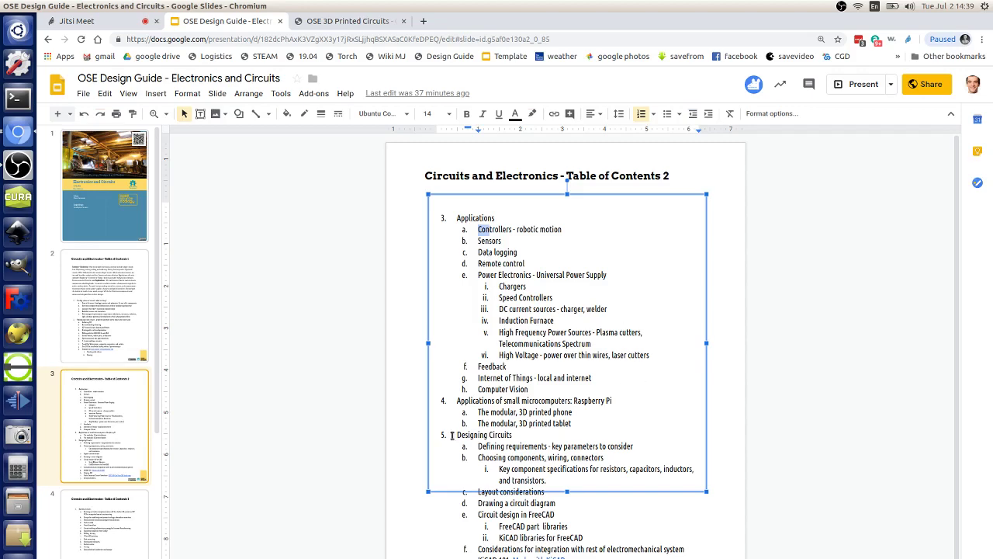
Highlight the Designing Circuits heading, then bring slide 3, Table of Contents 2, back into view.
drag(455, 435, 521, 432)
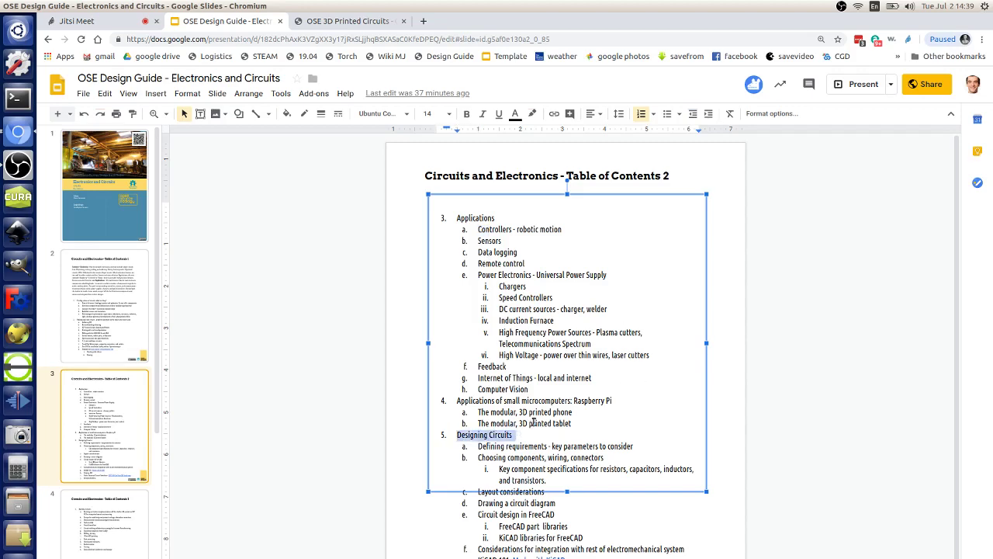
scroll(524, 448, down, 1)
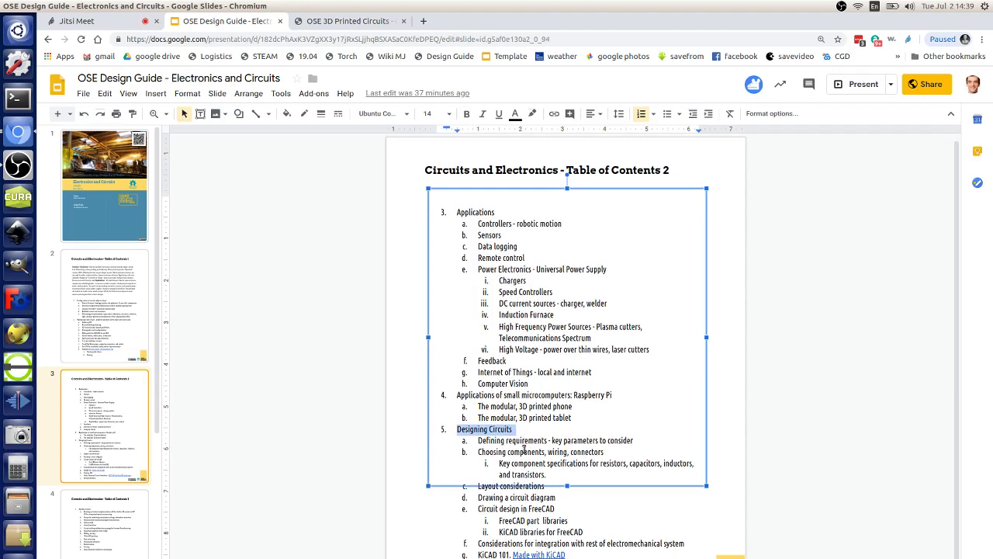
scroll(524, 448, down, 3)
click(108, 418)
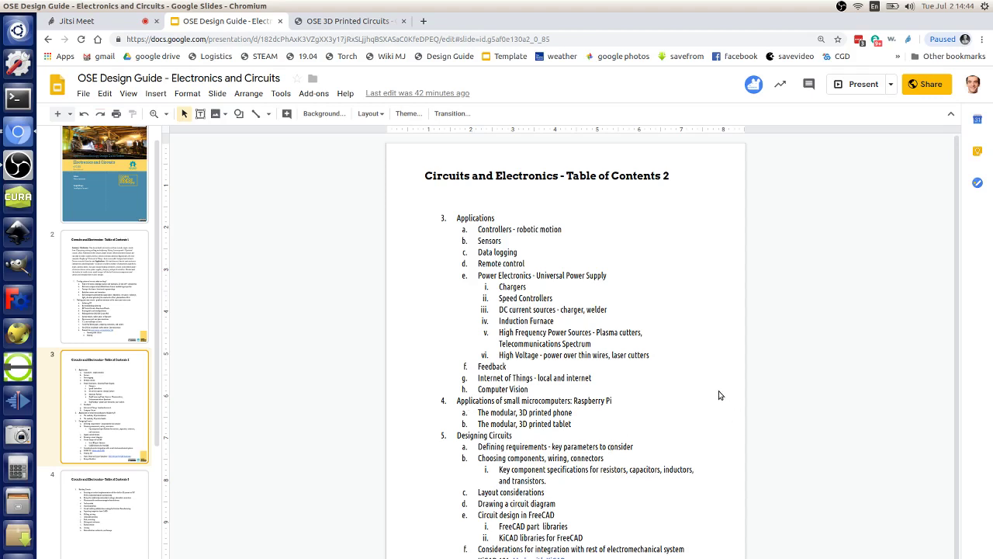
Share the entire screen to the Jitsi Meet call, then return to the Electronics and Circuits deck.
click(109, 21)
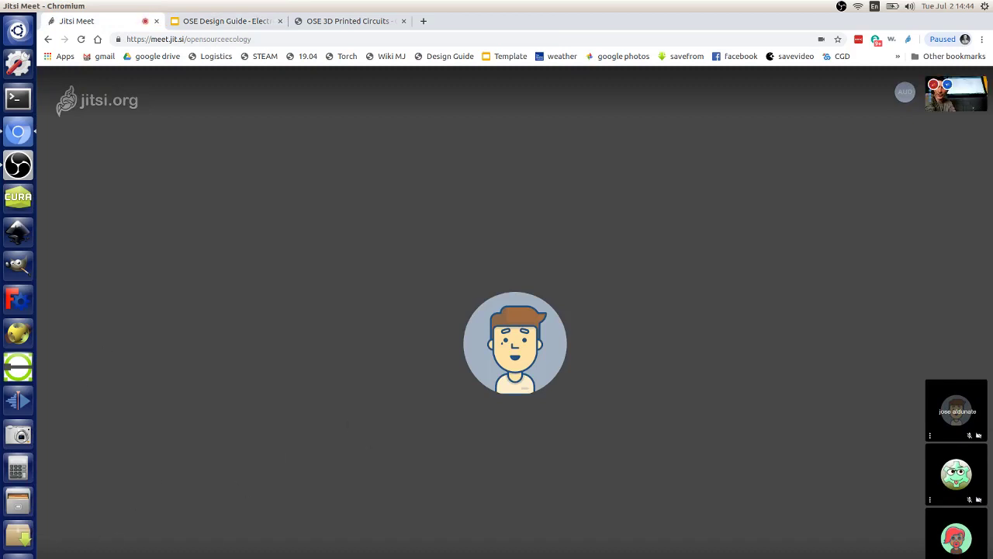
key(d)
click(528, 180)
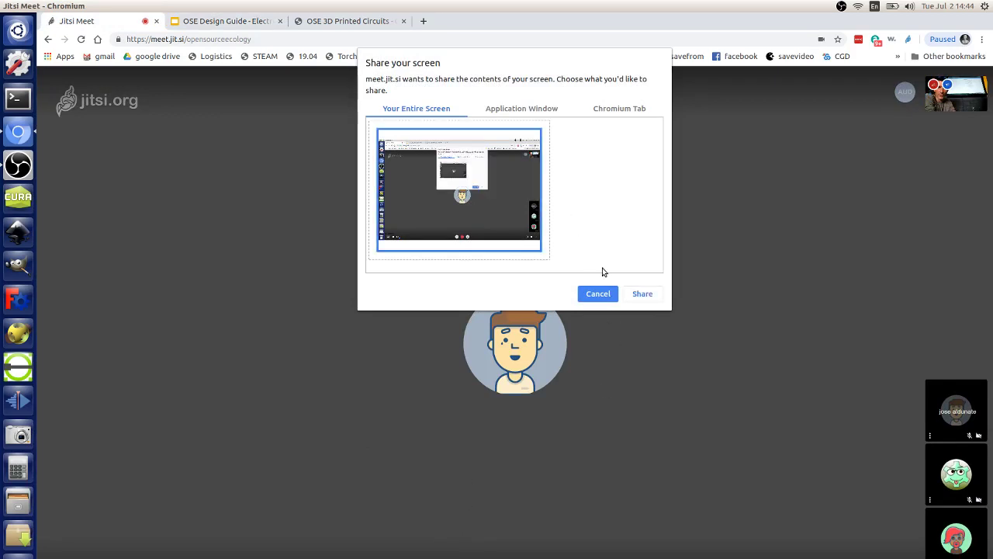
click(642, 295)
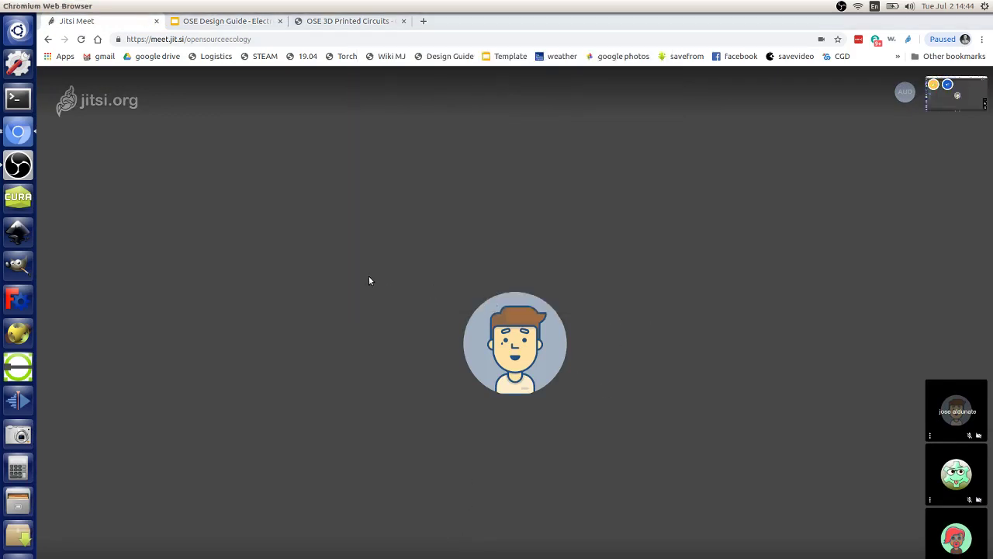
click(240, 21)
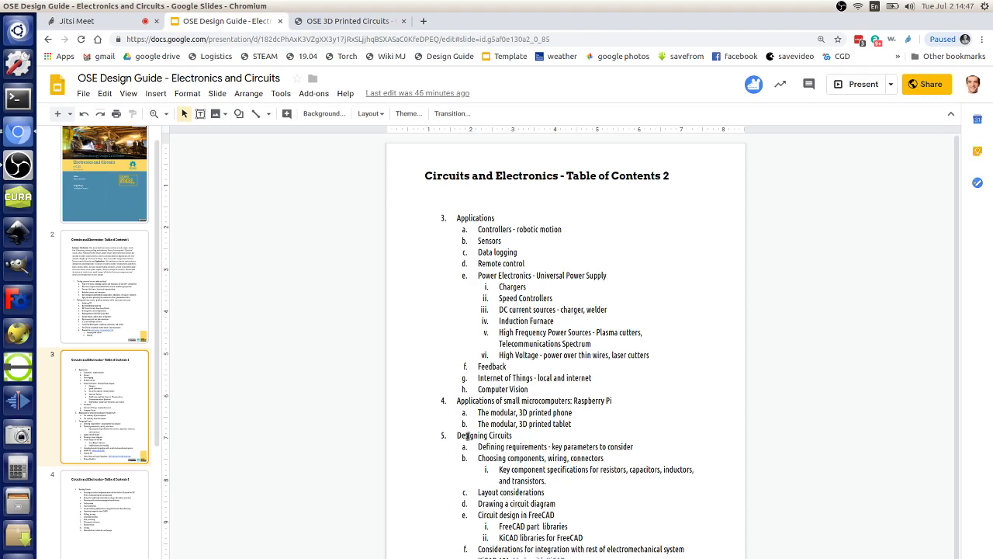
Scroll the Table of Contents 2 slide down until the KiCAD 101 item is visible.
scroll(535, 442, down, 1)
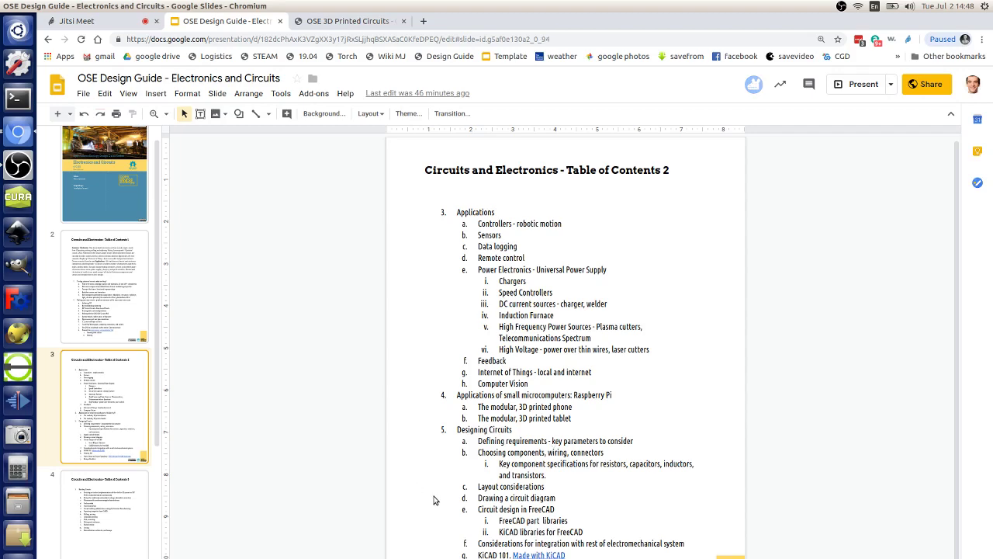
scroll(437, 501, down, 2)
click(97, 458)
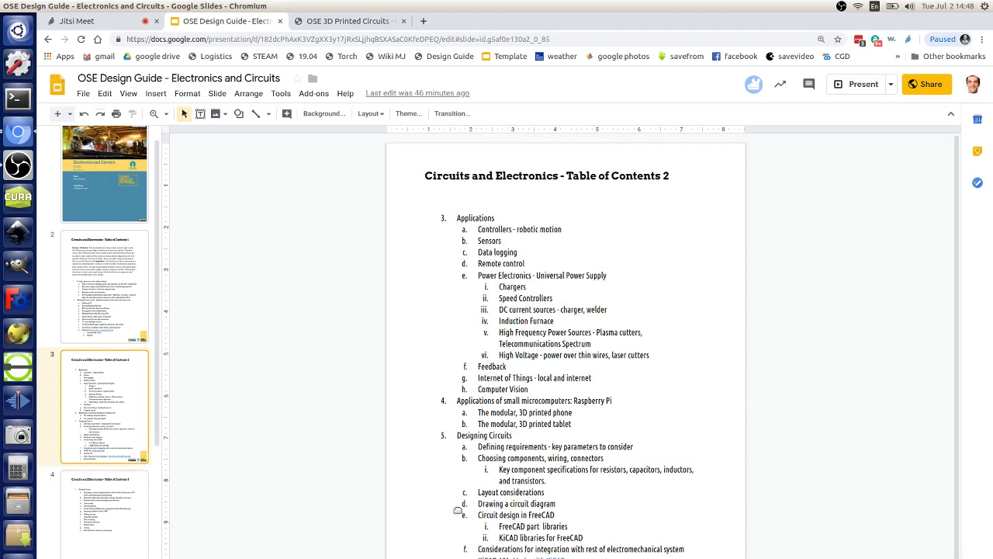
scroll(630, 518, down, 1)
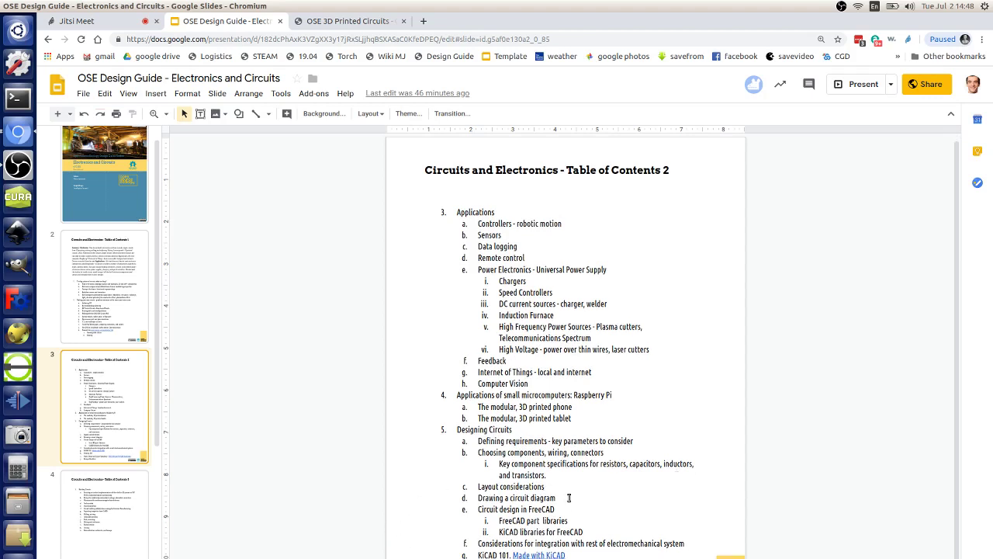
Select items Defining requirements through Drawing a circuit diagram, glance at the call and wiki, then return.
drag(439, 506, 457, 438)
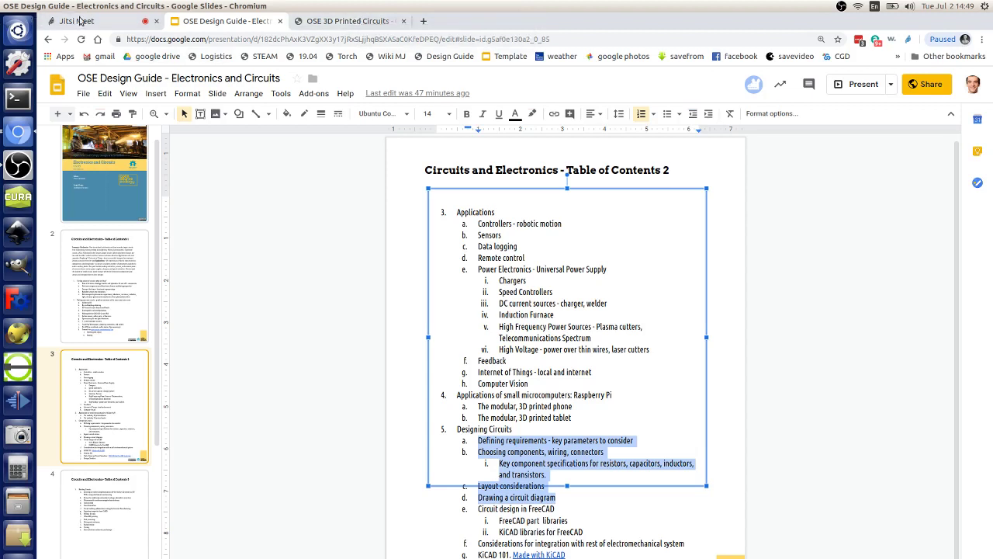
click(107, 22)
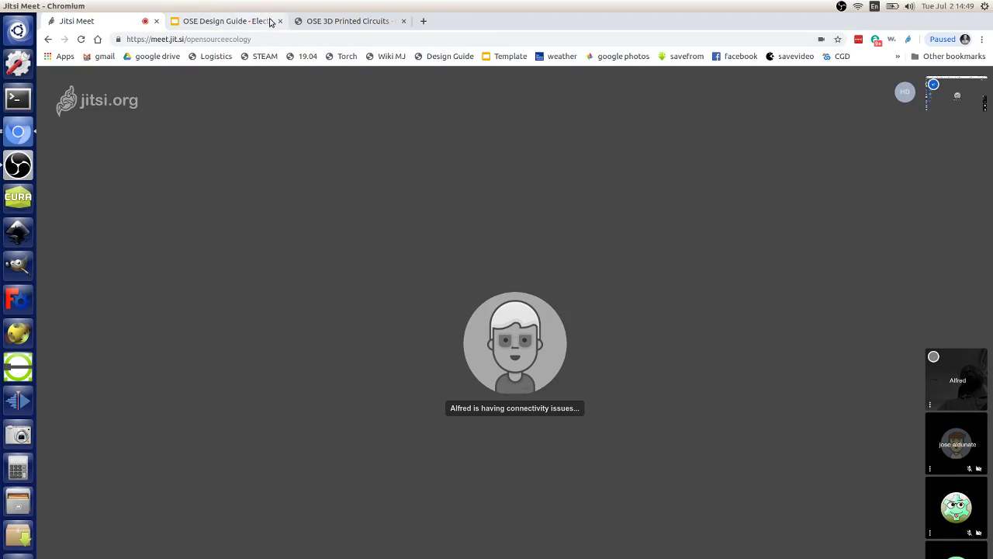
click(335, 17)
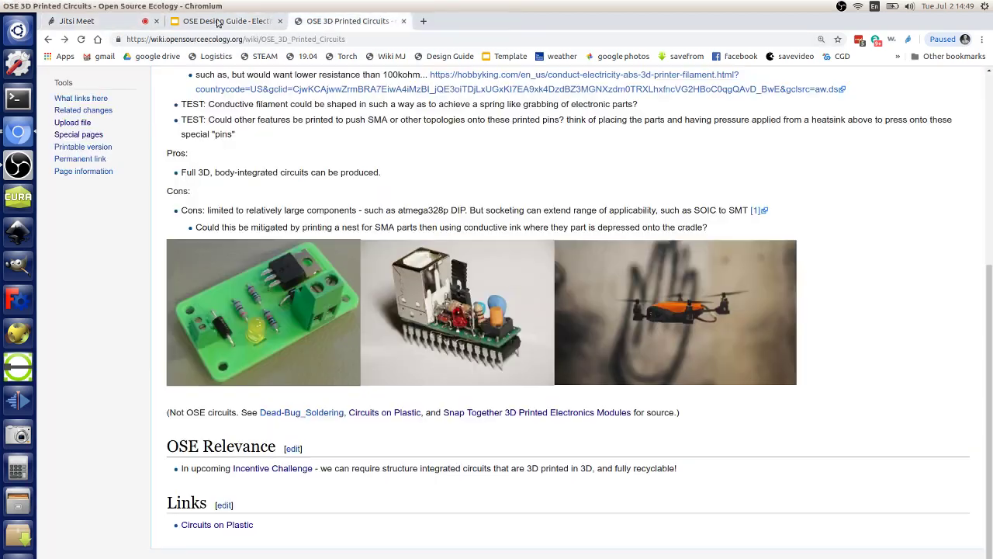
click(225, 21)
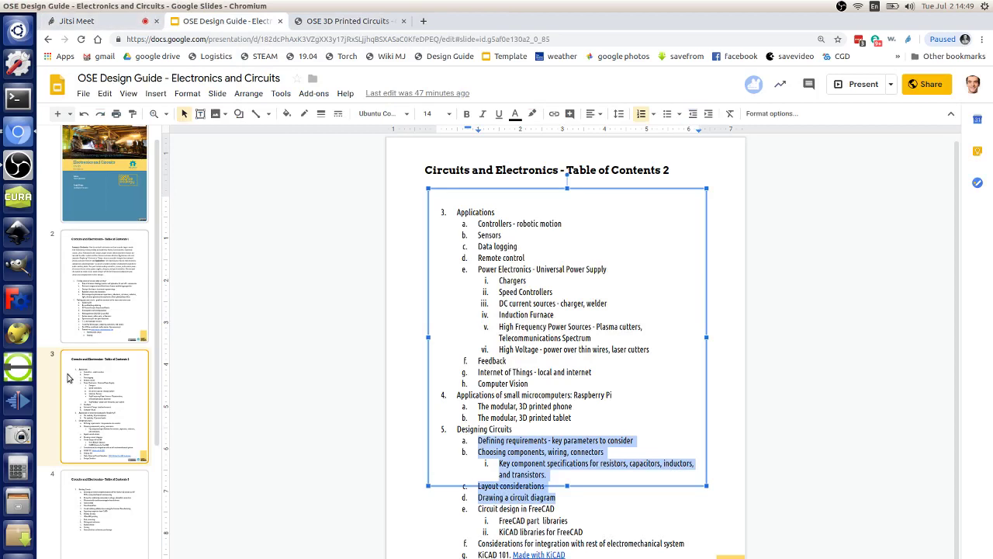
Show Table of Contents 3, mark and clear the Building Circuits items, then return to the Jitsi call.
click(108, 502)
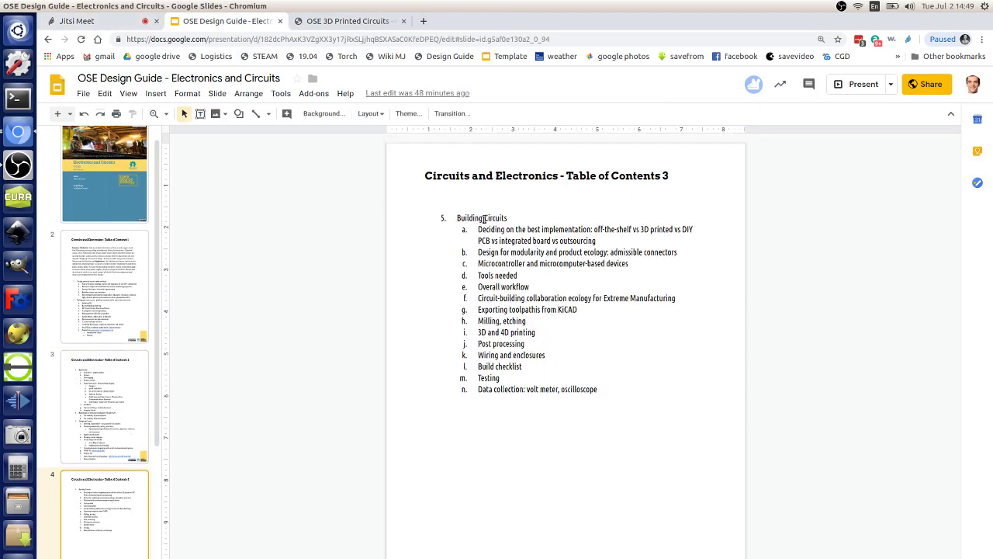
mouse_move(485, 218)
mouse_down()
mouse_move(521, 348)
mouse_move(628, 395)
mouse_move(478, 233)
mouse_up()
click(615, 390)
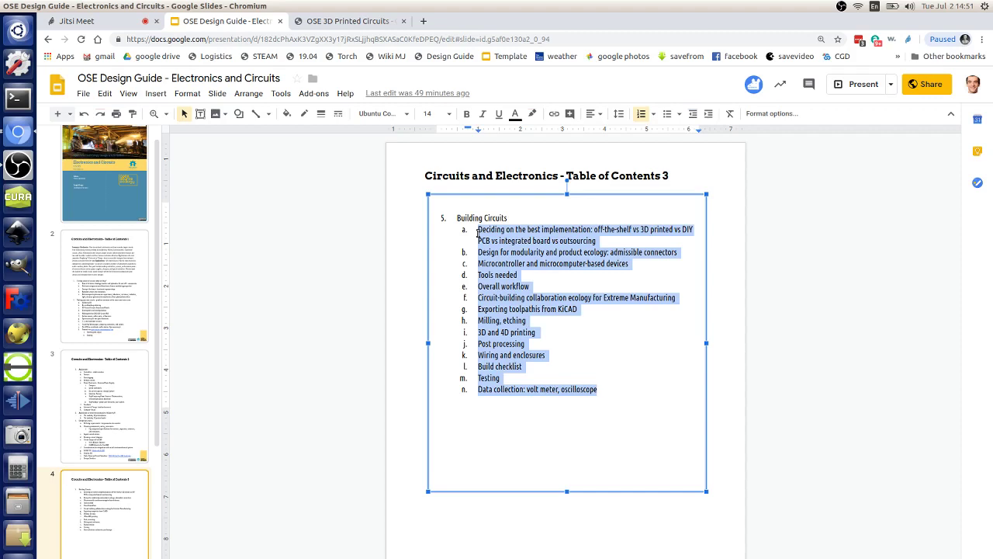
click(87, 21)
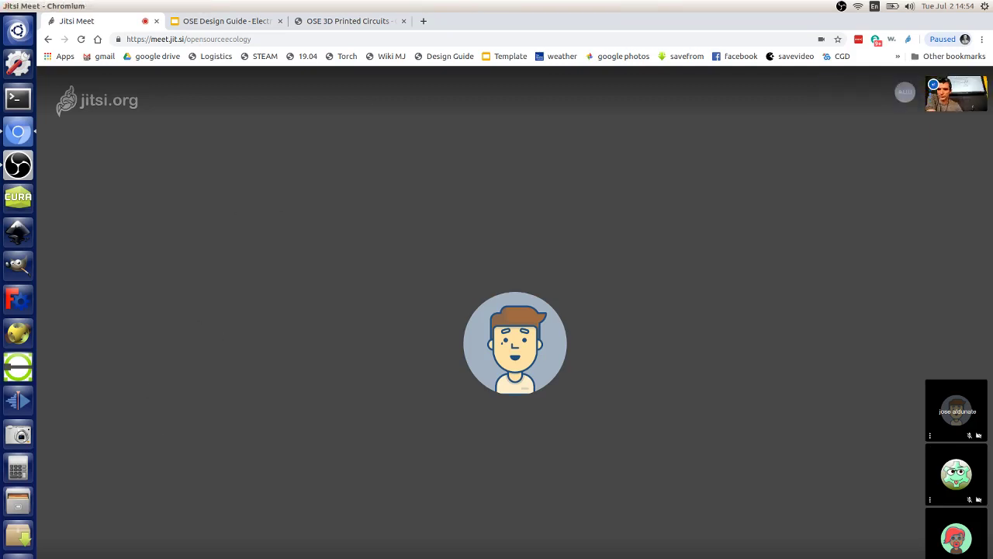
Open the Jitsi chat with the C shortcut, then go back to the OSE Design Guide deck.
key(c)
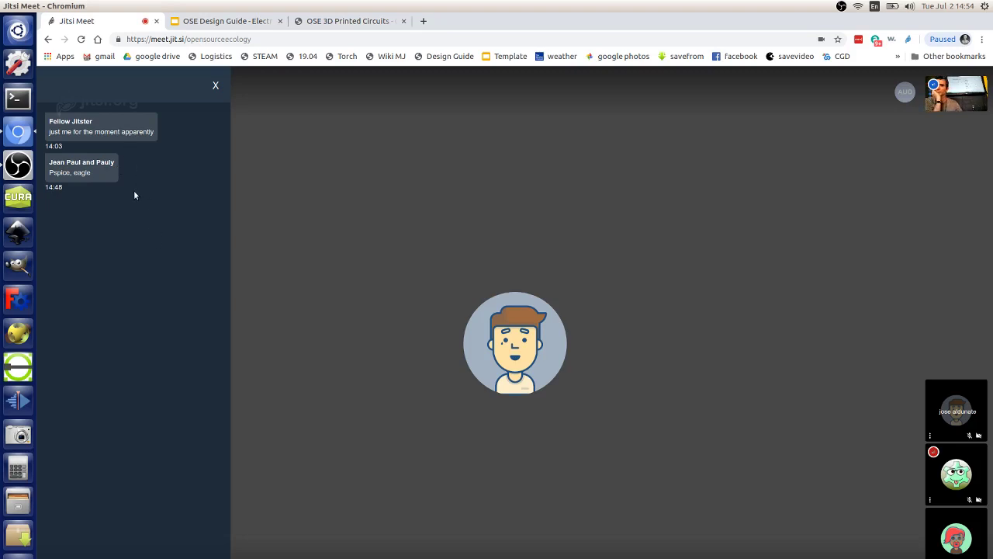
click(219, 22)
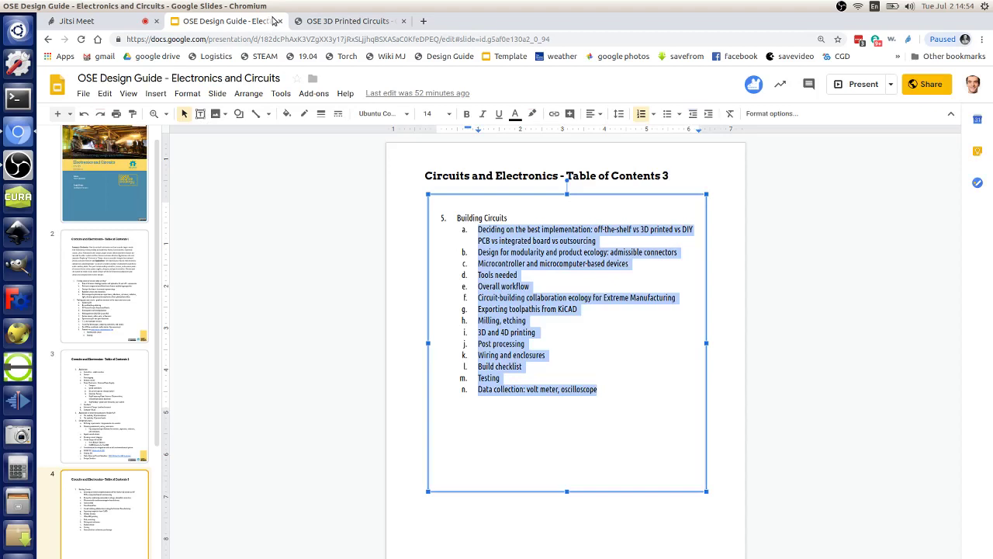
Glance at the OSE 3D Printed Circuits wiki page, then return to the Jitsi Meet call.
click(314, 21)
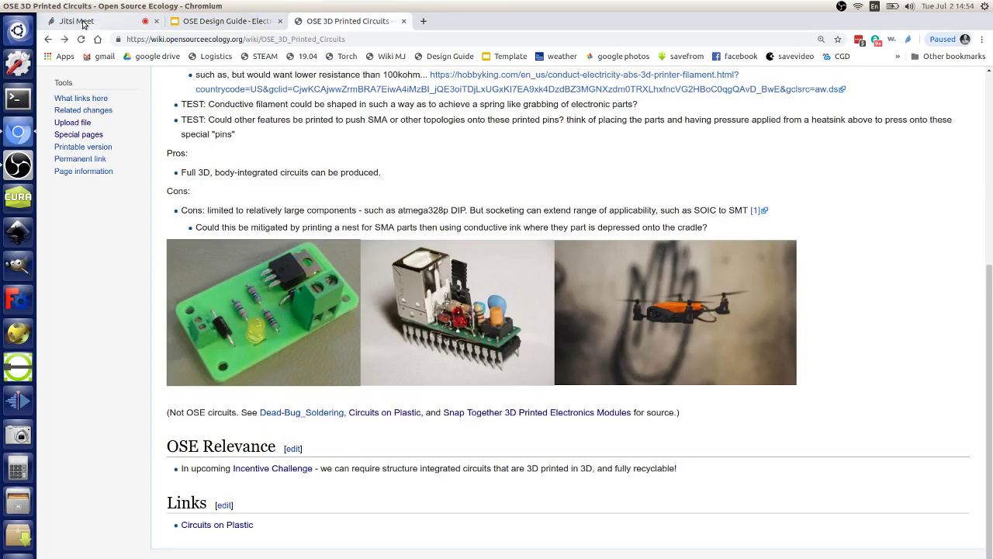
click(87, 24)
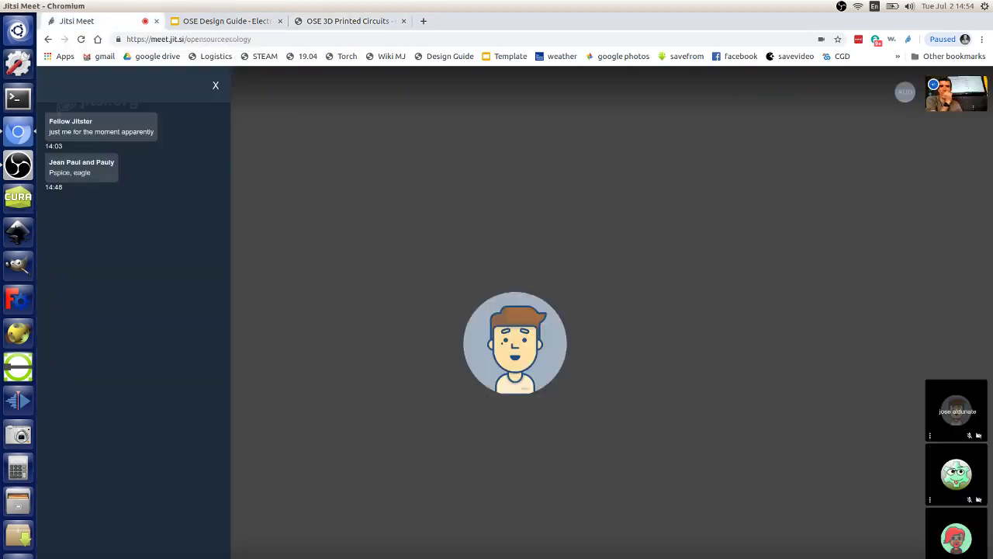
Pin your self-view thumbnail so your camera video fills the main stage.
click(977, 87)
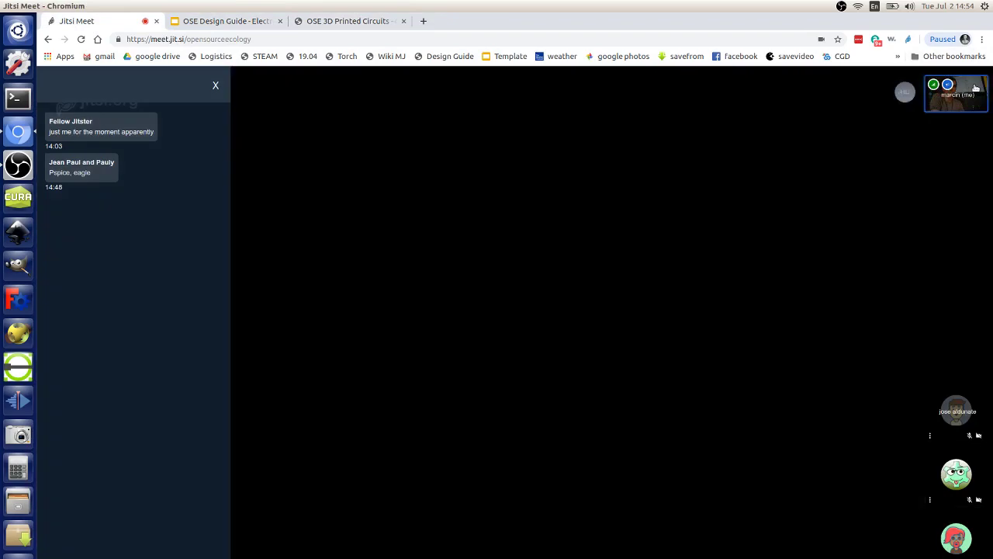